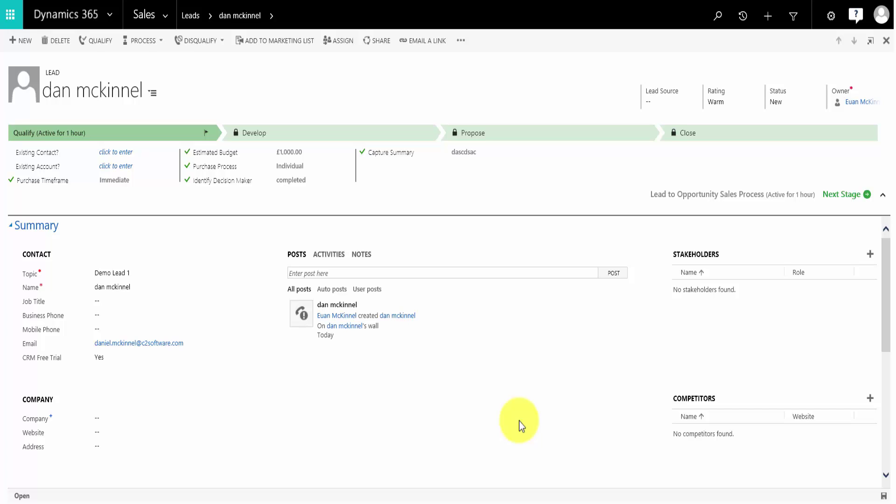
Step: Open the Lead to Opportunity Sales Process from Settings > Processes in the flow designer
left_click(165, 18)
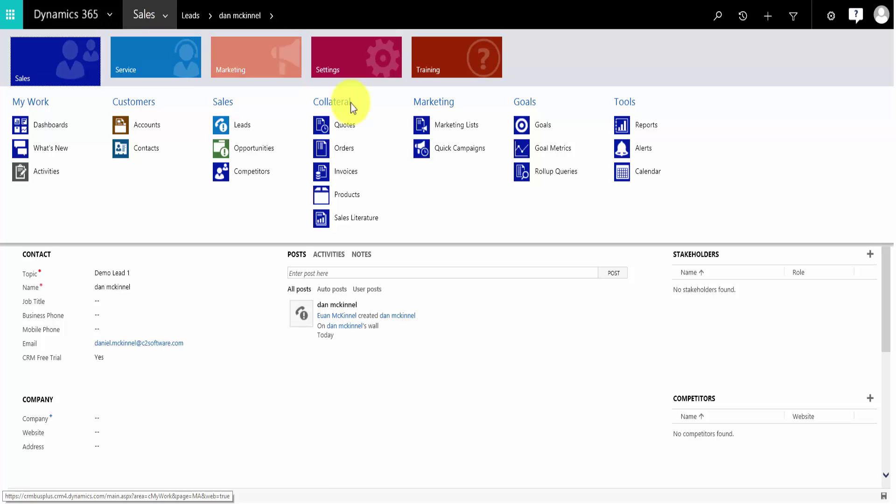
left_click(338, 49)
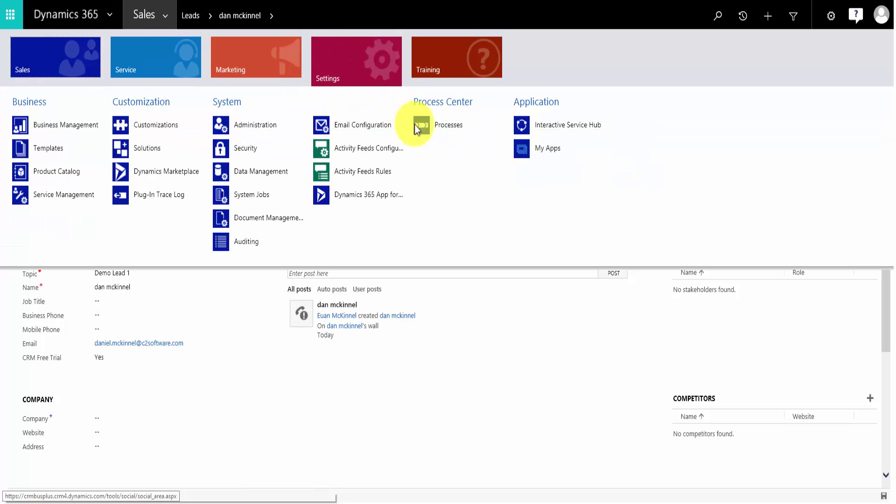
left_click(415, 124)
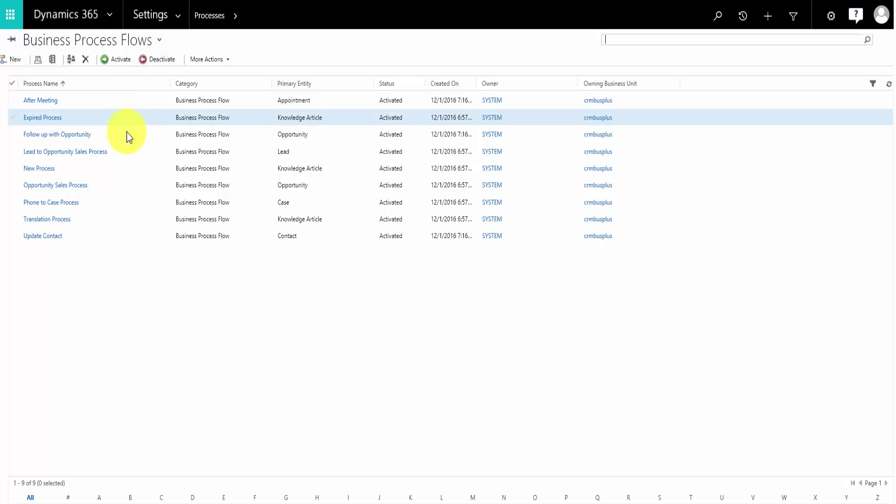
double_click(128, 154)
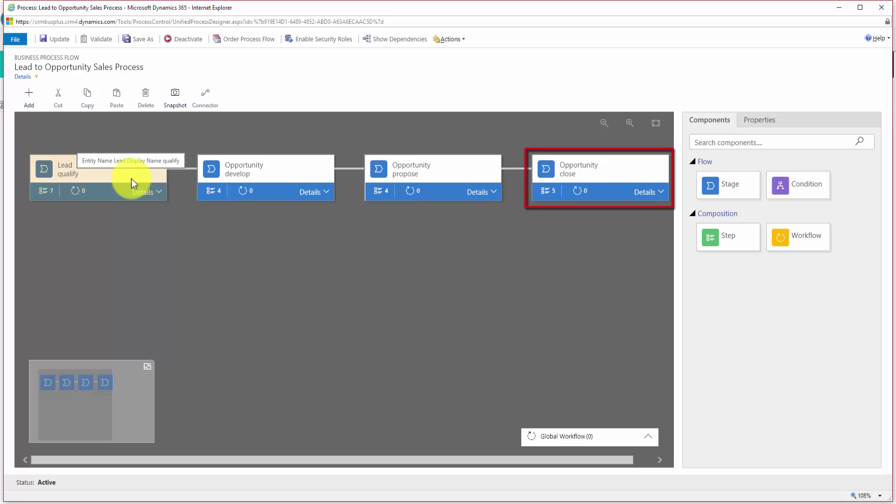
Step: Expand the Lead qualify stage's steps and add a new Step #8 after Capture Summary
left_click(148, 195)
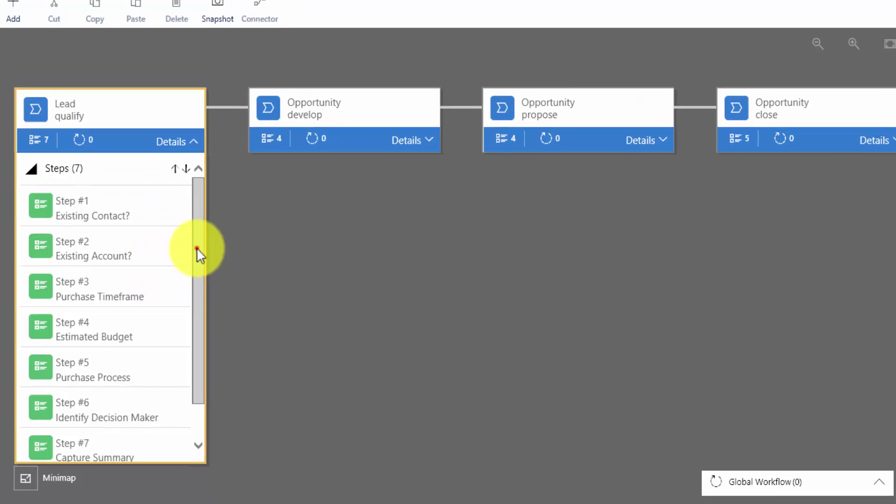
left_click_drag(197, 247, 194, 262)
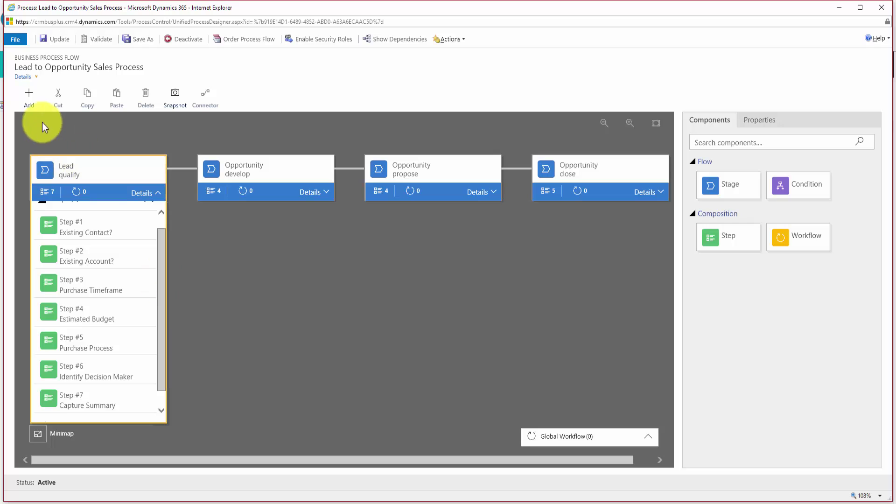
left_click(31, 102)
left_click(37, 177)
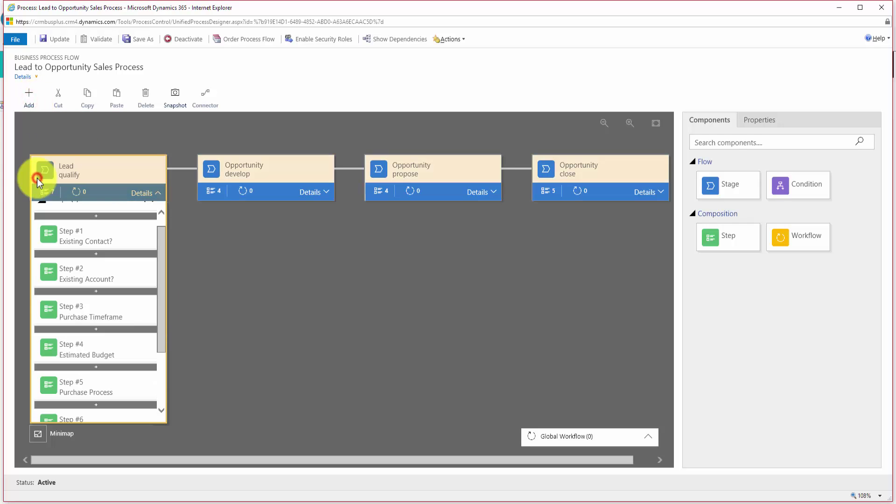
left_click(102, 220)
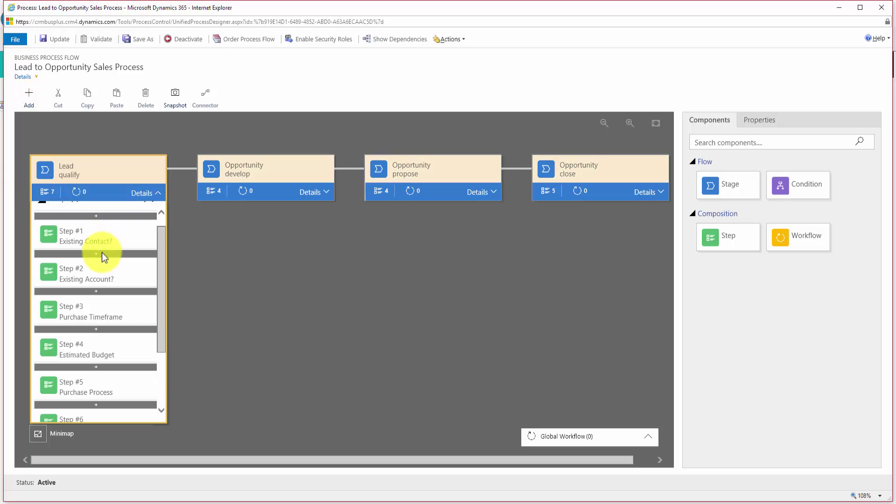
scroll(101, 288, "down", 2)
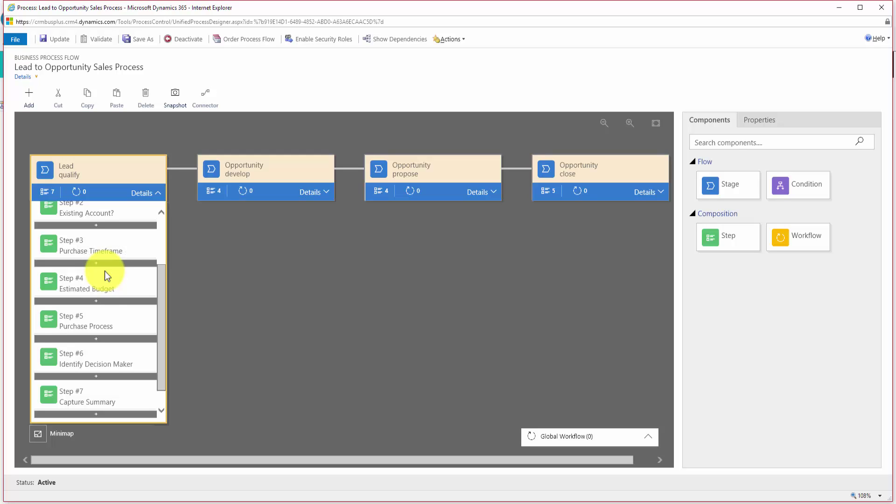
scroll(104, 270, "down", 1)
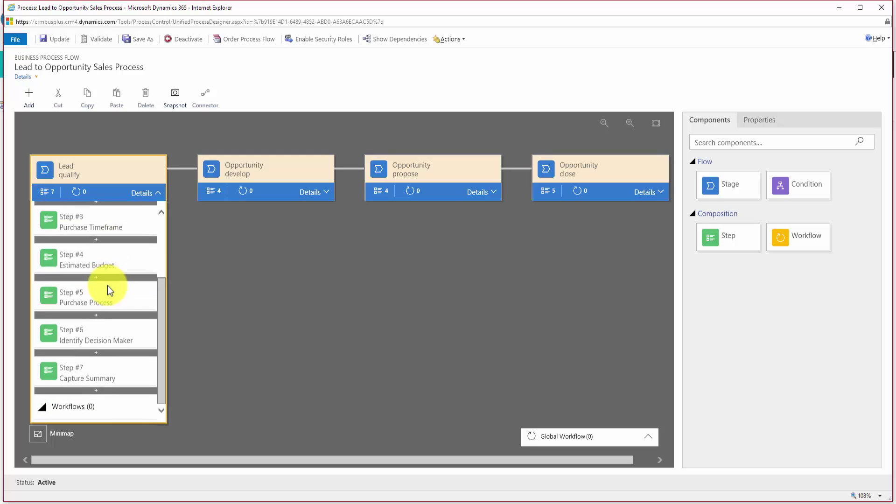
left_click(94, 390)
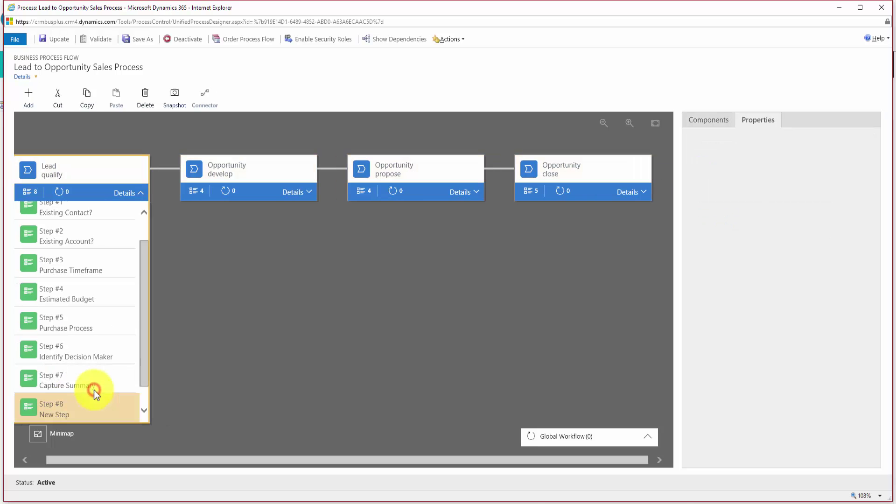
Step: Bind Step #8 to the CRM Free Trial data field, mark it required, and apply
left_click(718, 210)
scroll(729, 313, "down", 10)
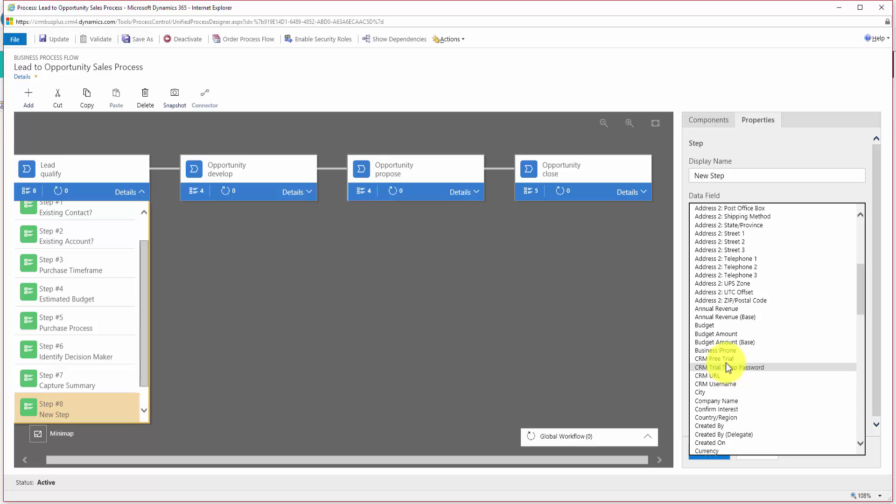
left_click(726, 358)
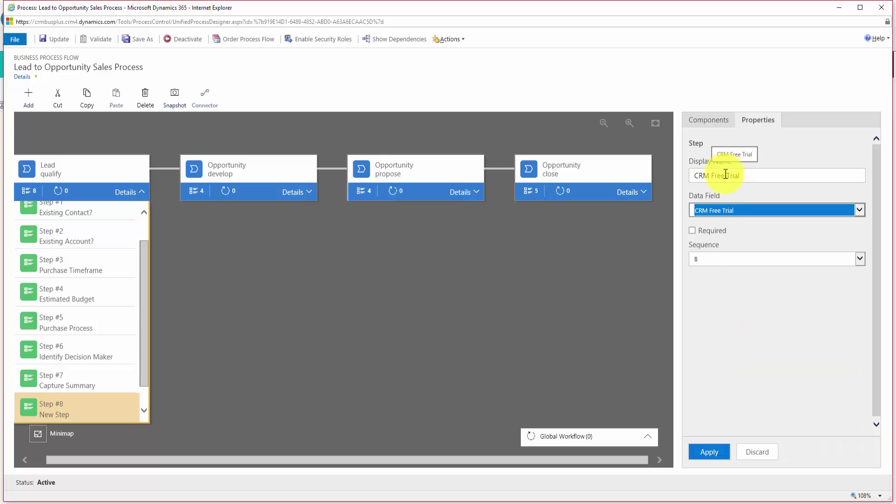
left_click(692, 231)
left_click(708, 451)
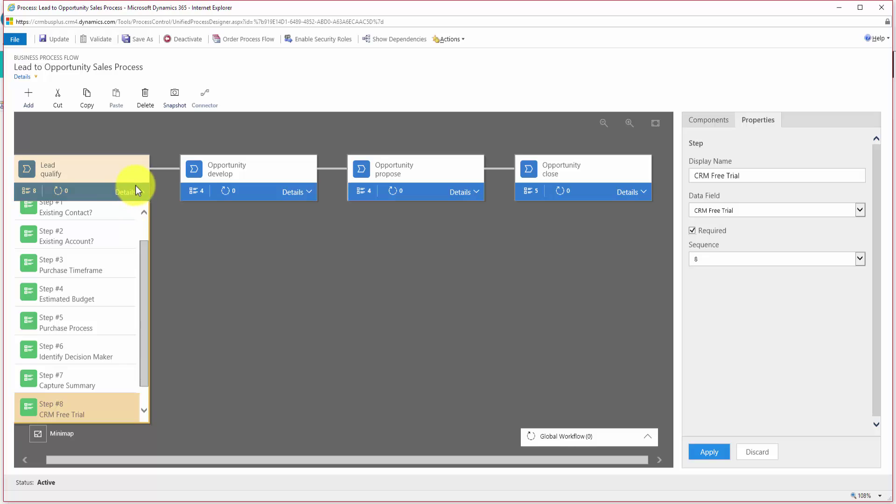
left_click(137, 191)
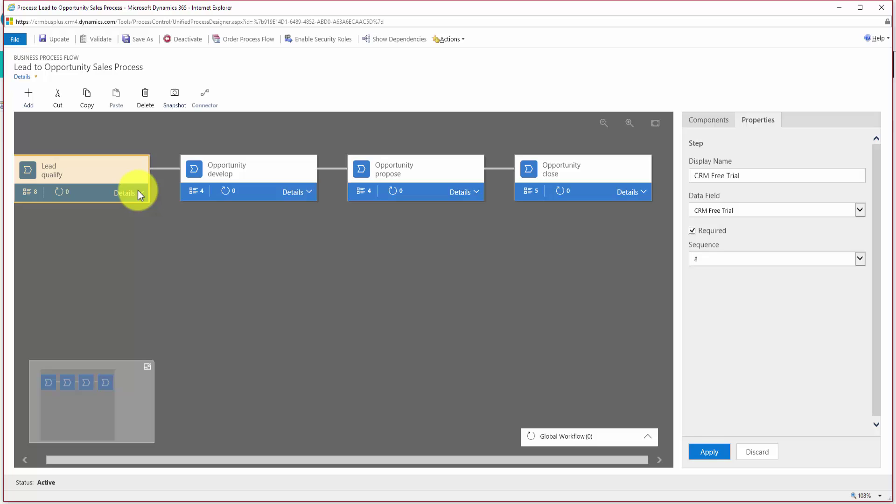
Step: Insert a new Lead stage between the Lead qualify and Opportunity develop stages
left_click(36, 91)
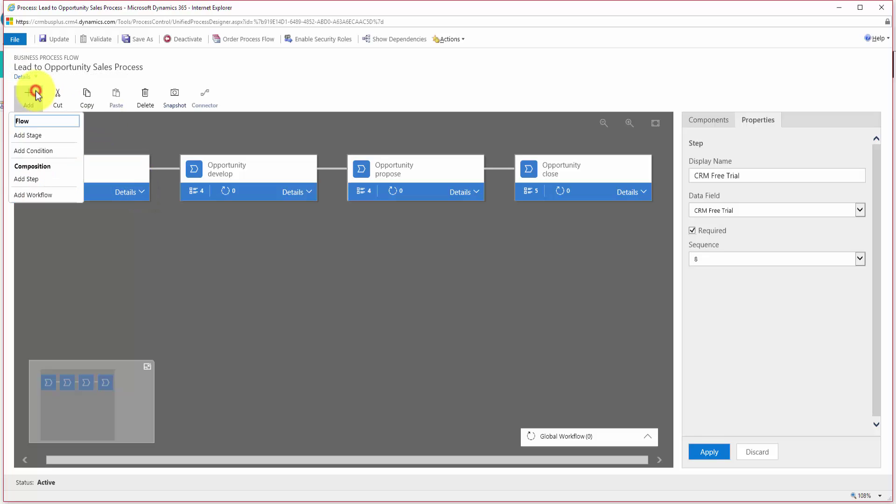
left_click(36, 135)
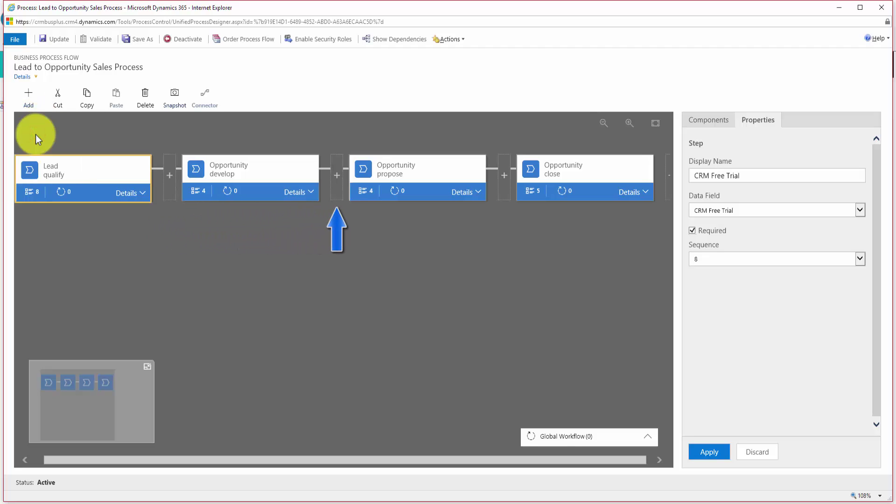
left_click(157, 176)
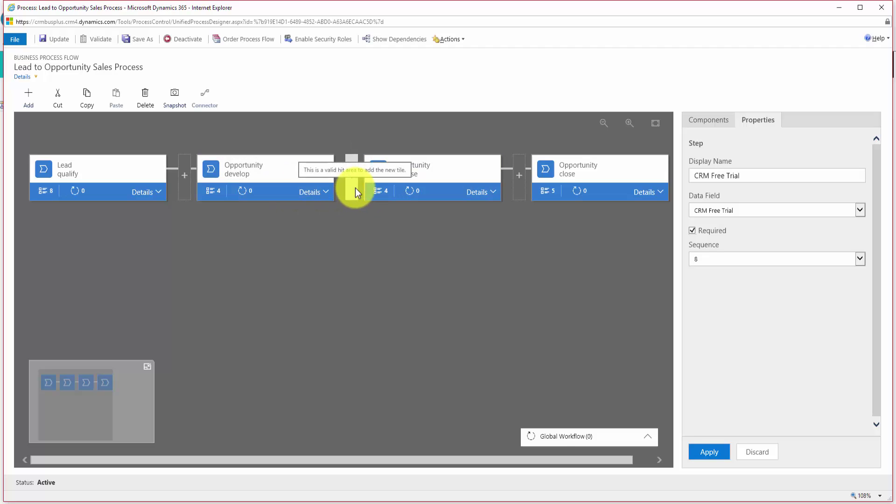
left_click(185, 181)
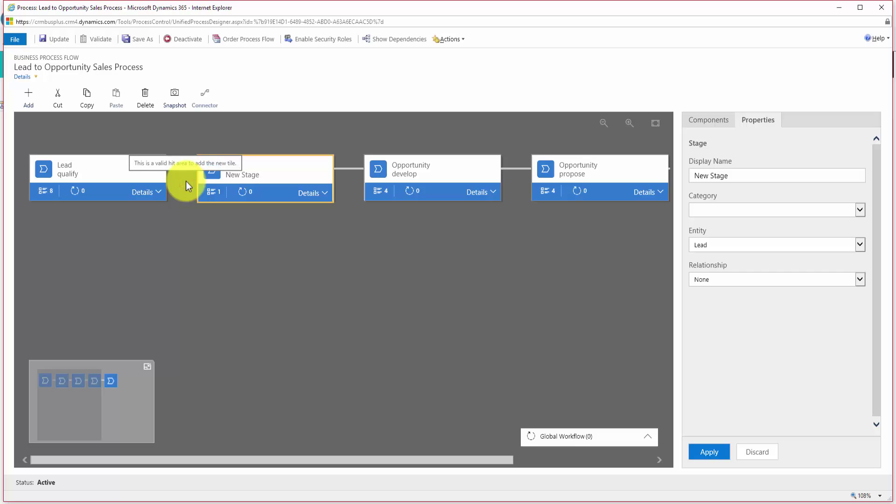
Step: Name the new stage Free Trial Details, with category Qualify and entity Lead, and apply
left_click(737, 176)
left_click_drag(737, 175, 666, 174)
left_click_drag(739, 175, 681, 177)
type("Free Trial Details")
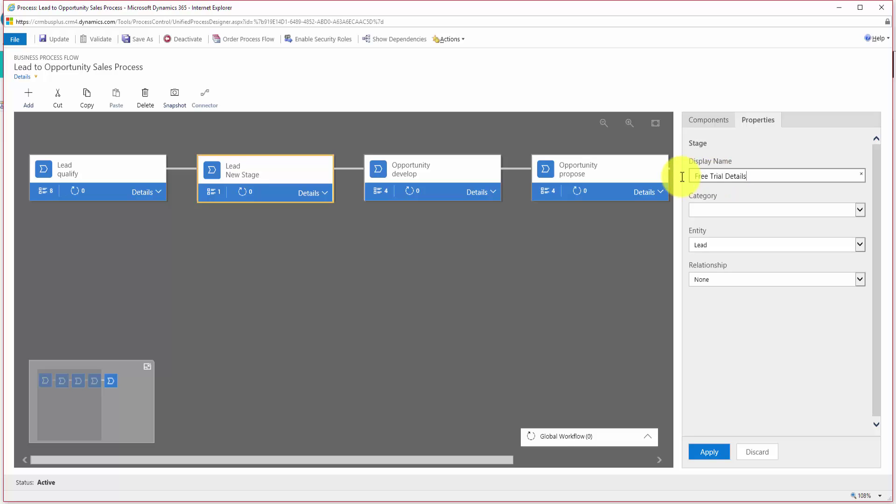
left_click(859, 210)
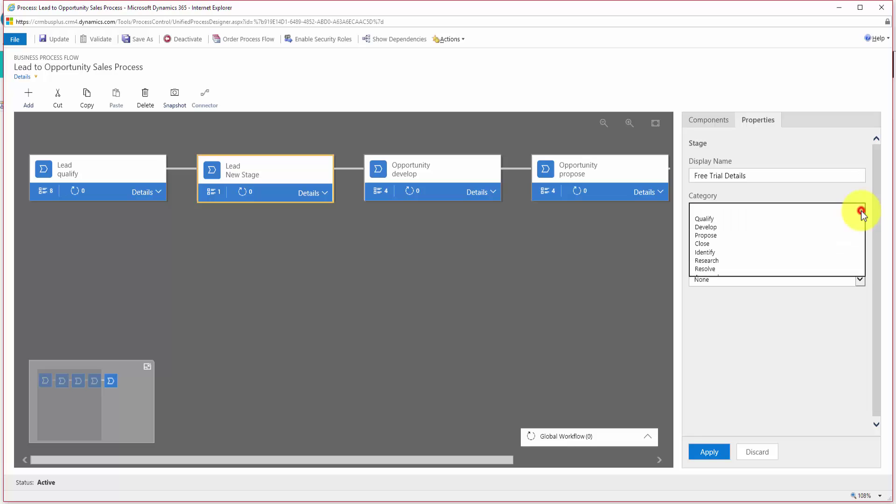
left_click(773, 219)
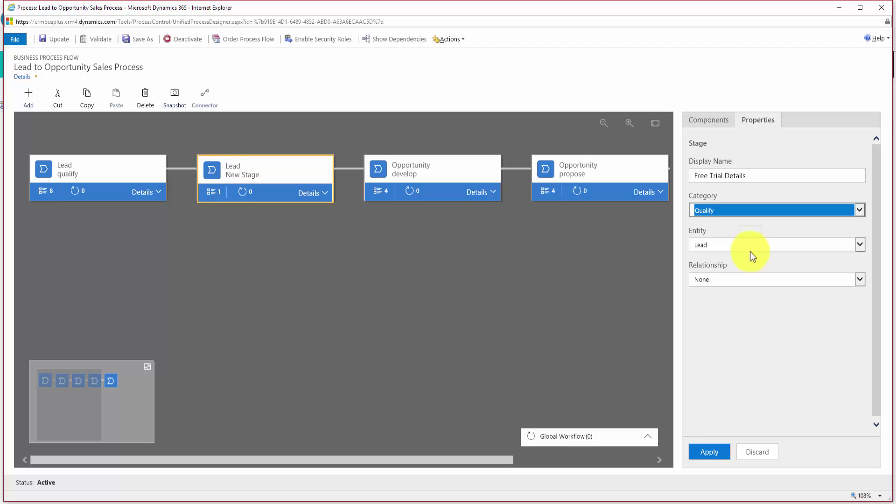
left_click(750, 248)
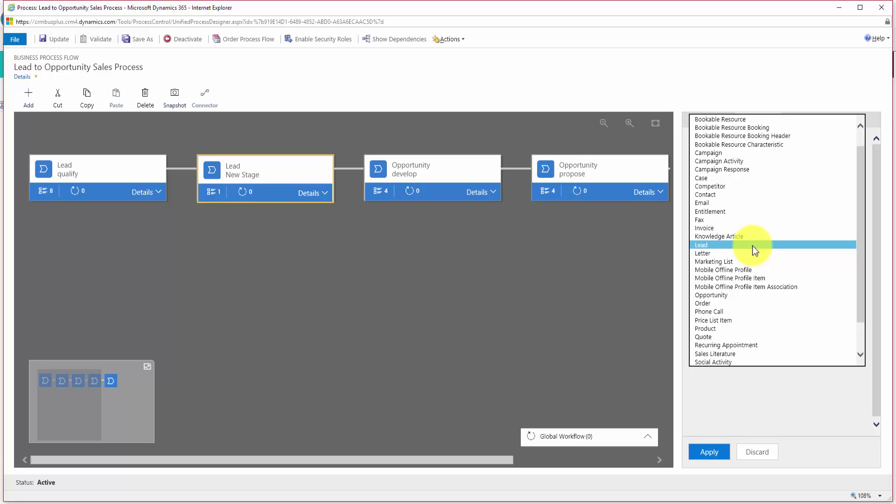
left_click(752, 246)
left_click(789, 281)
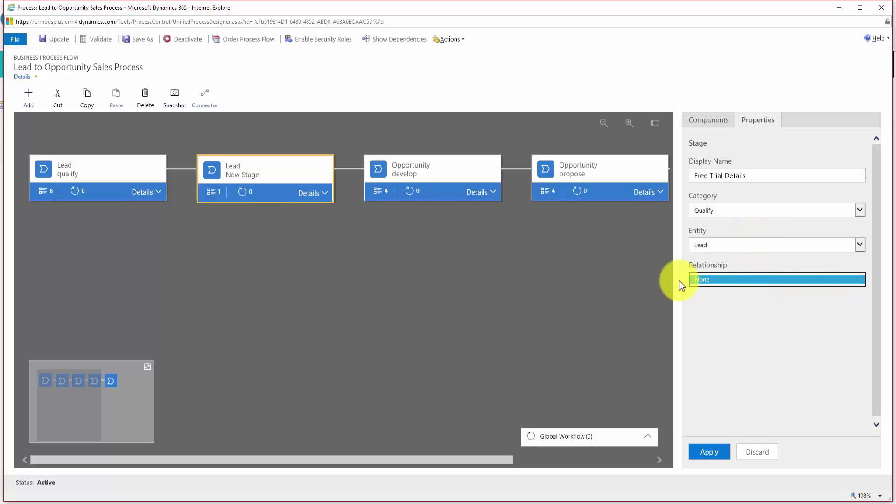
left_click(708, 451)
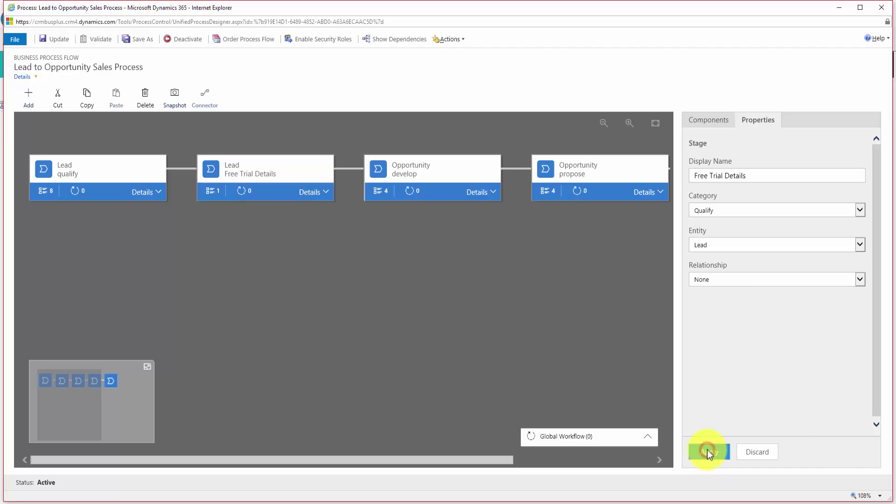
Step: Set the Free Trial Details stage's first step to the CRM URL data field
left_click(324, 194)
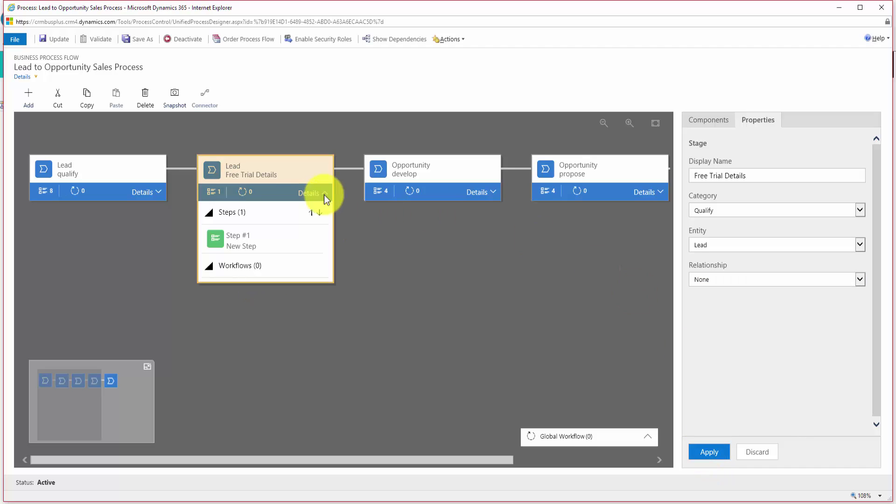
left_click(245, 239)
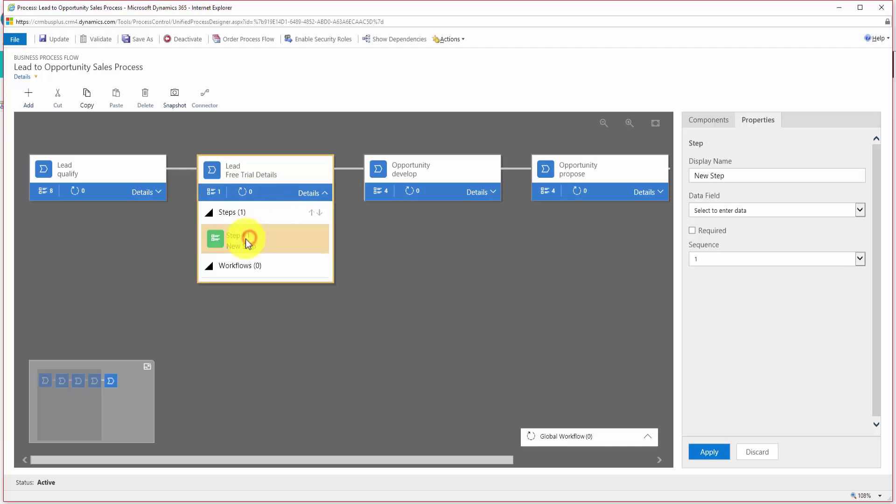
left_click(776, 210)
scroll(786, 268, "down", 8)
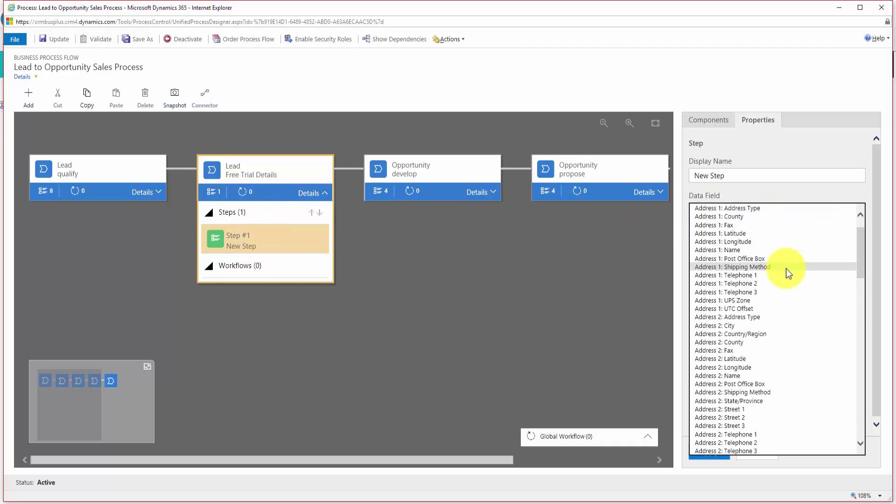
scroll(782, 317, "down", 3)
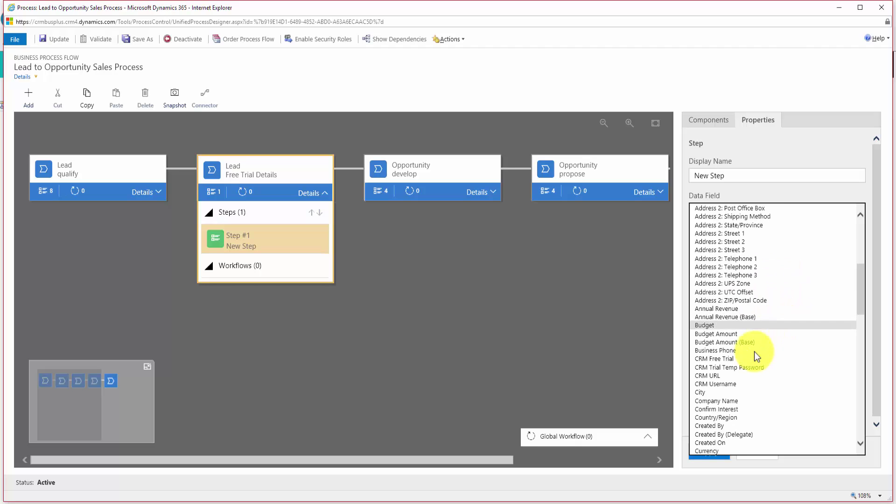
left_click(737, 377)
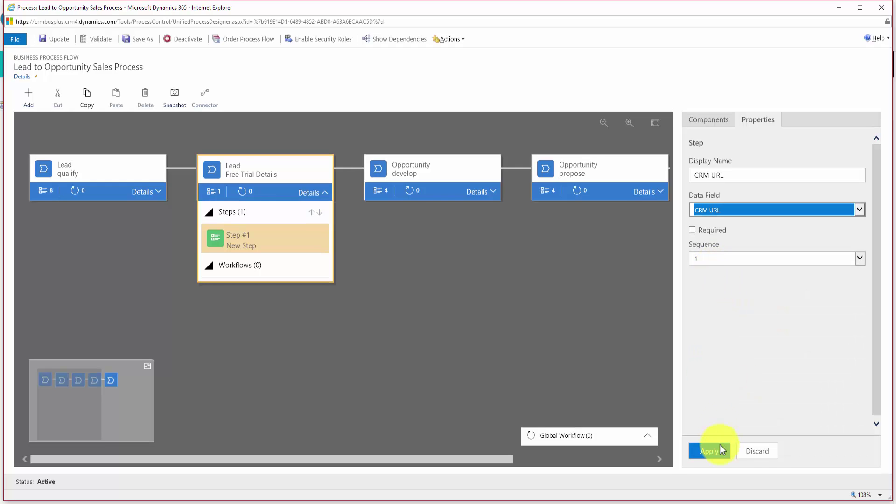
left_click(707, 450)
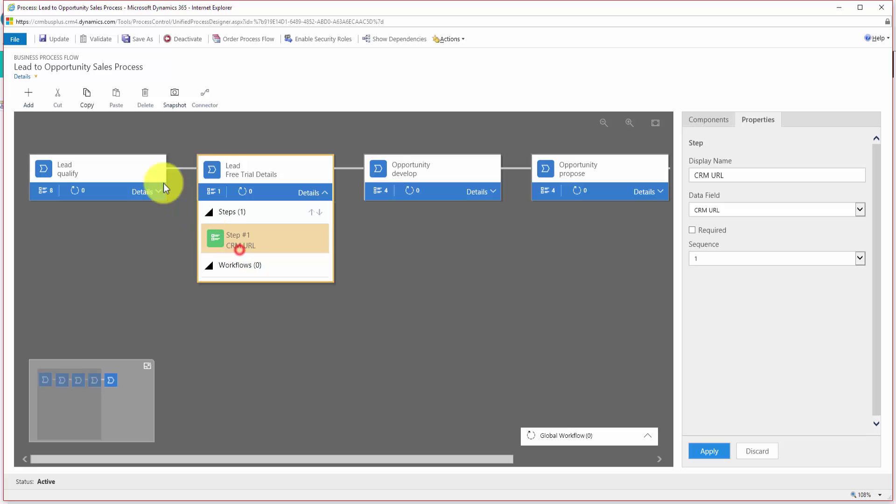
Step: Add a second step below CRM URL bound to the CRM Username field
left_click(39, 101)
left_click(26, 178)
left_click(765, 210)
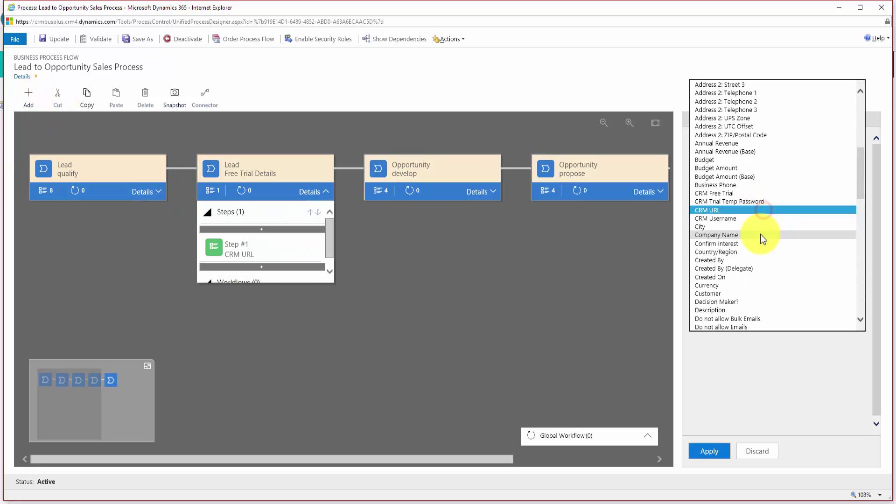
left_click(250, 267)
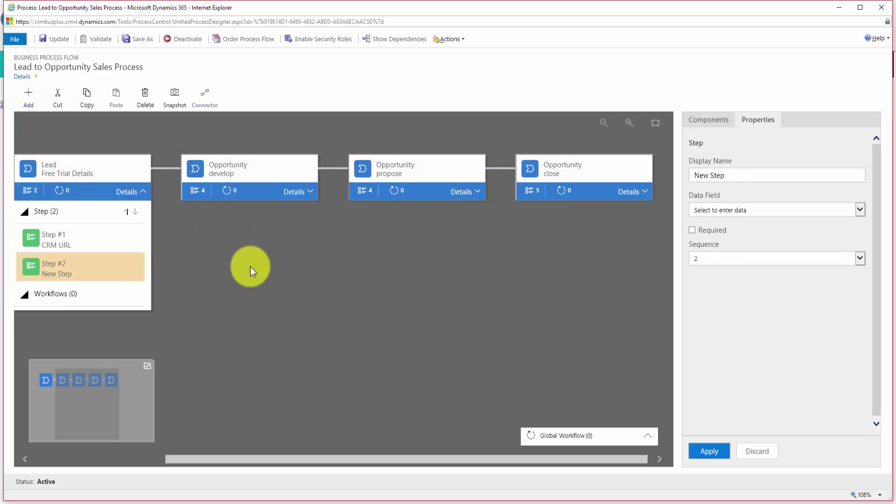
left_click(751, 210)
scroll(756, 347, "down", 3)
scroll(755, 349, "down", 1)
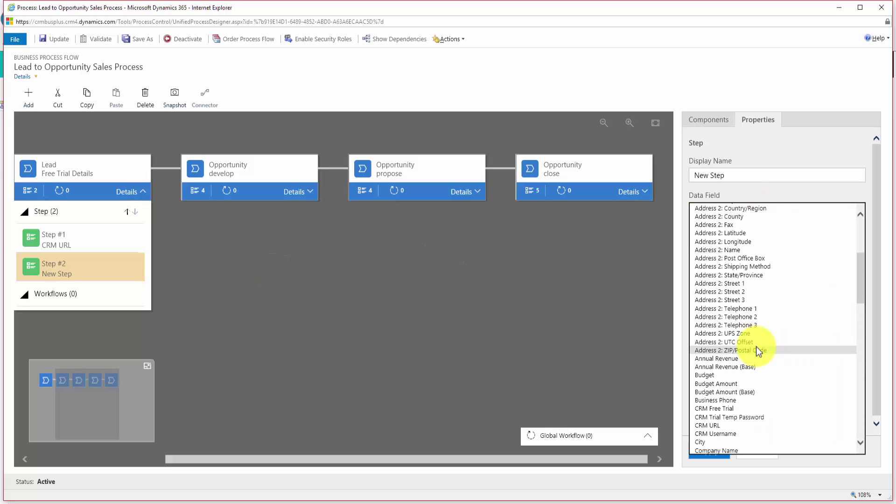
left_click(740, 432)
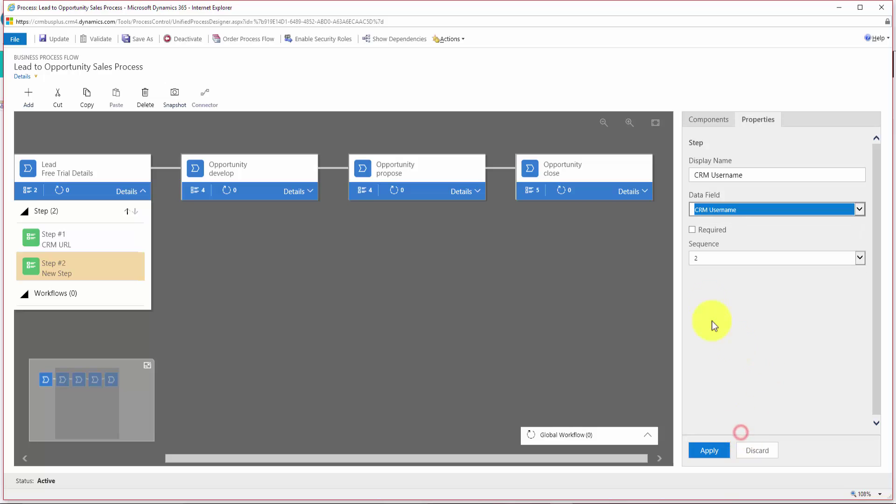
left_click(710, 451)
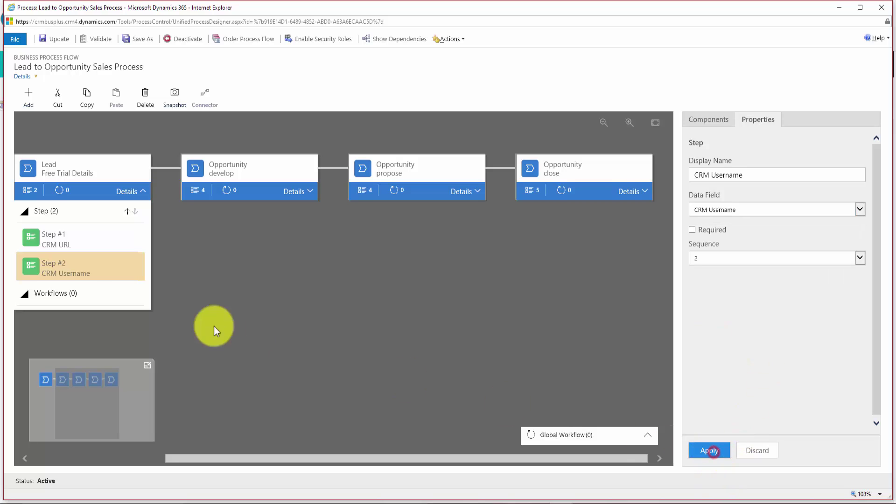
Step: Add a third step bound to CRM Trial Temp Password, then collapse the stage
left_click(28, 104)
left_click(36, 181)
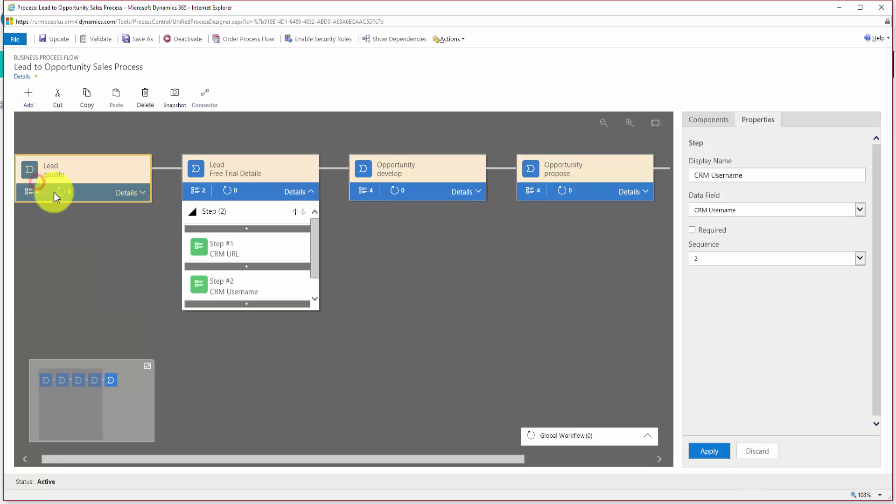
left_click_drag(315, 267, 315, 290)
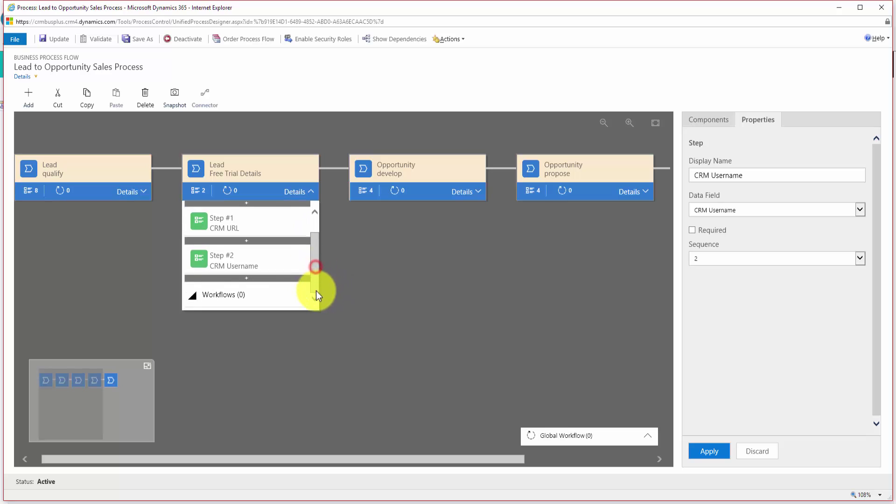
left_click(230, 272)
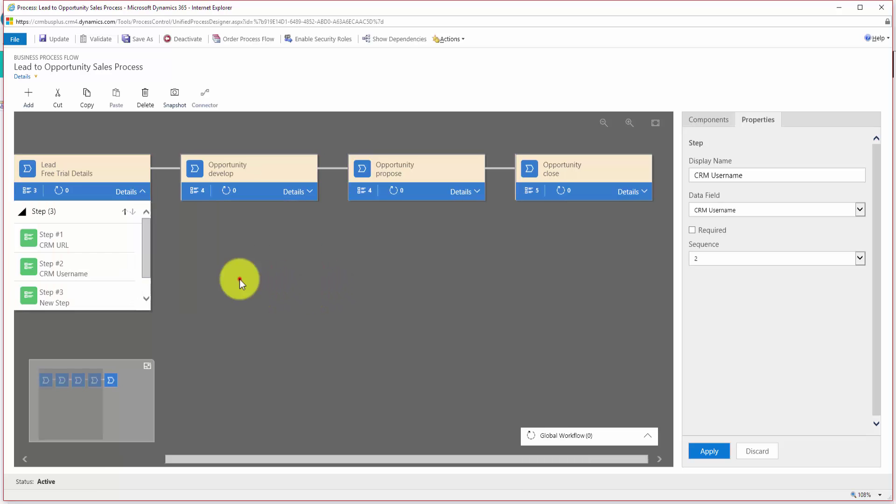
left_click(789, 212)
scroll(770, 303, "down", 5)
left_click(766, 345)
left_click(703, 452)
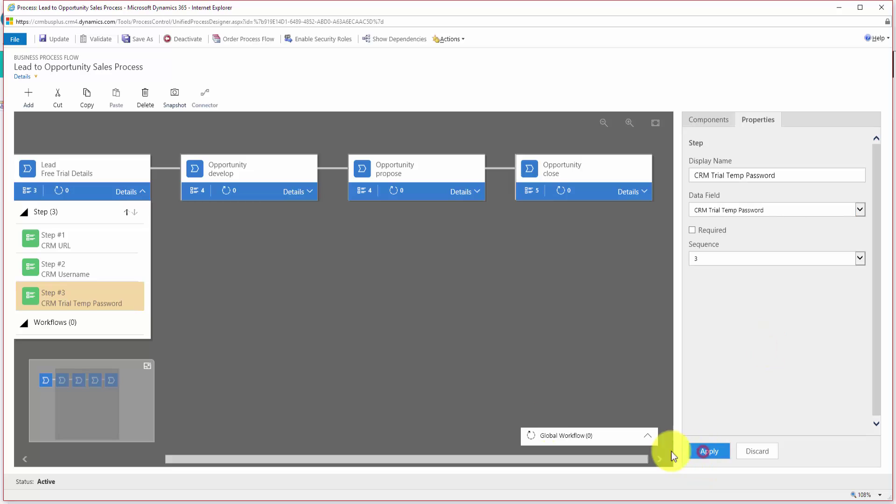
left_click(136, 190)
left_click_drag(467, 461, 333, 460)
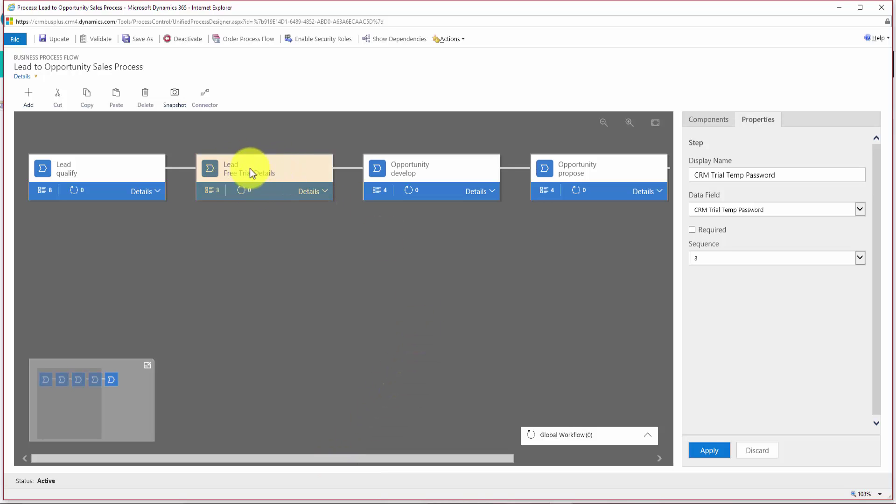
left_click(146, 192)
Step: Insert a new condition after the Lead qualify stage
scroll(157, 242, "down", 2)
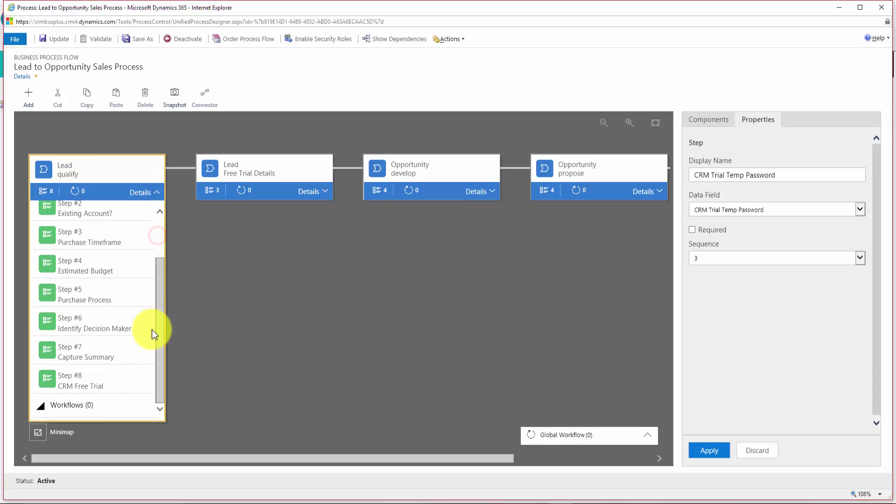
left_click(257, 345)
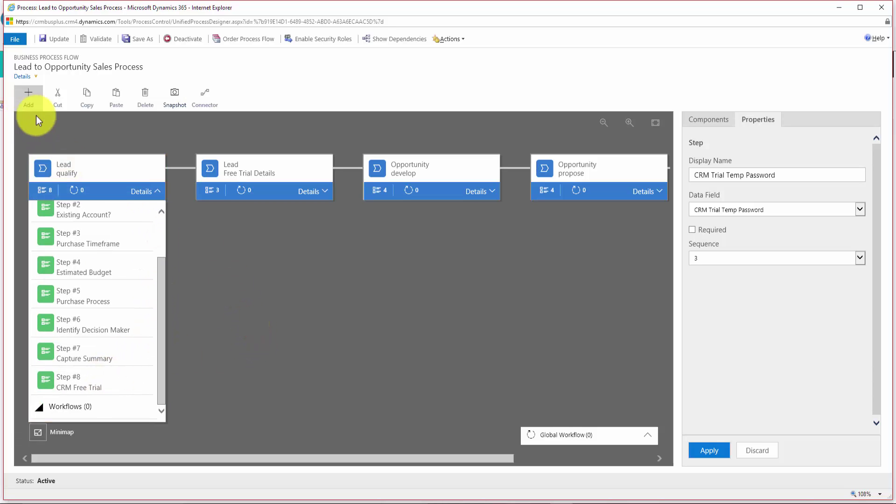
left_click(138, 192)
left_click(28, 95)
left_click(40, 146)
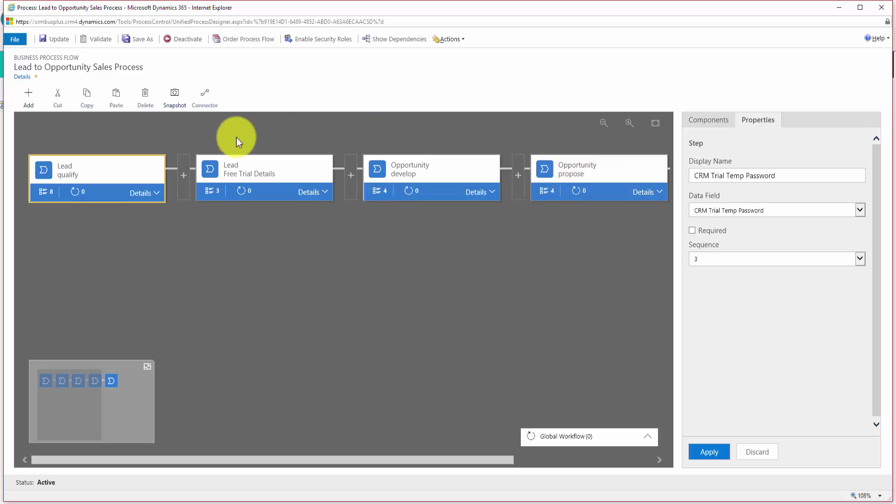
left_click(183, 176)
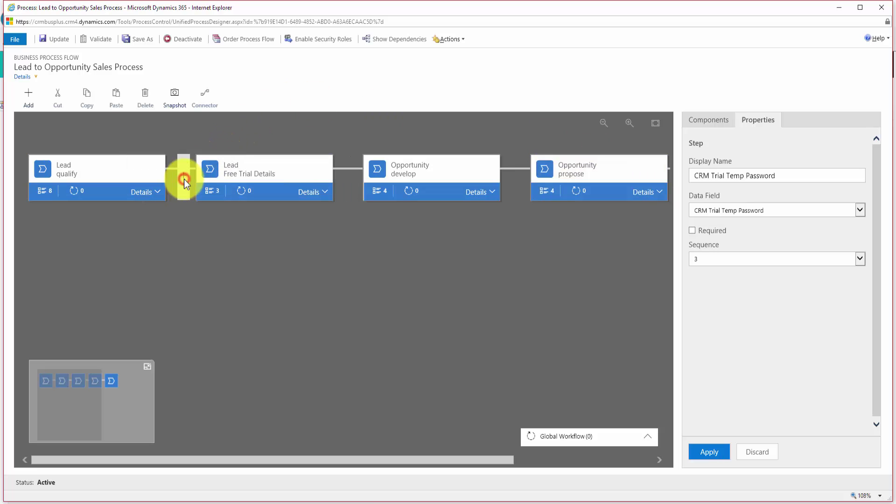
Step: Name the condition 'Free Trial equals Yes' with rule CRM Free Trial Equals Yes, and apply
left_click(715, 178)
triple_click(715, 179)
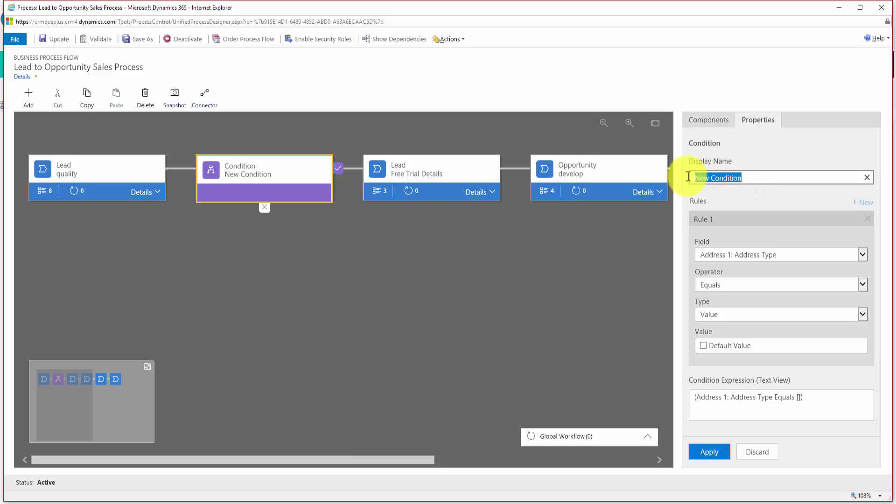
type("Free Trial equakls Yes")
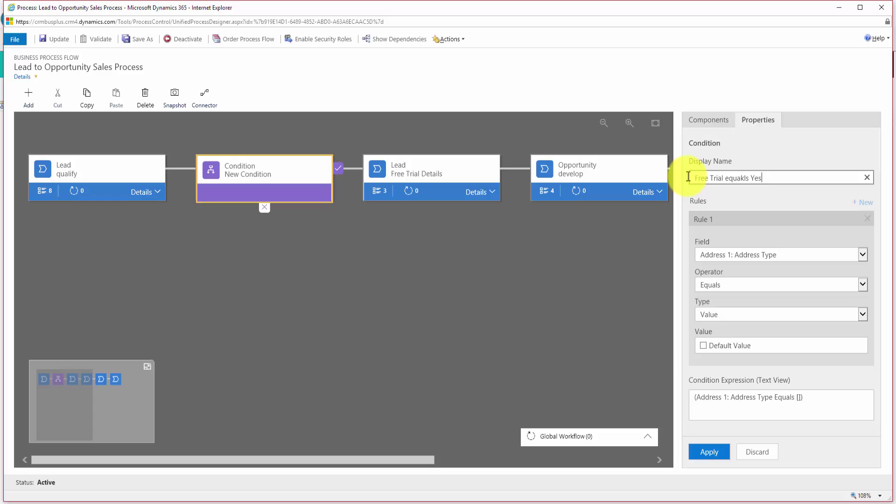
left_click(745, 178)
key("BackSpace")
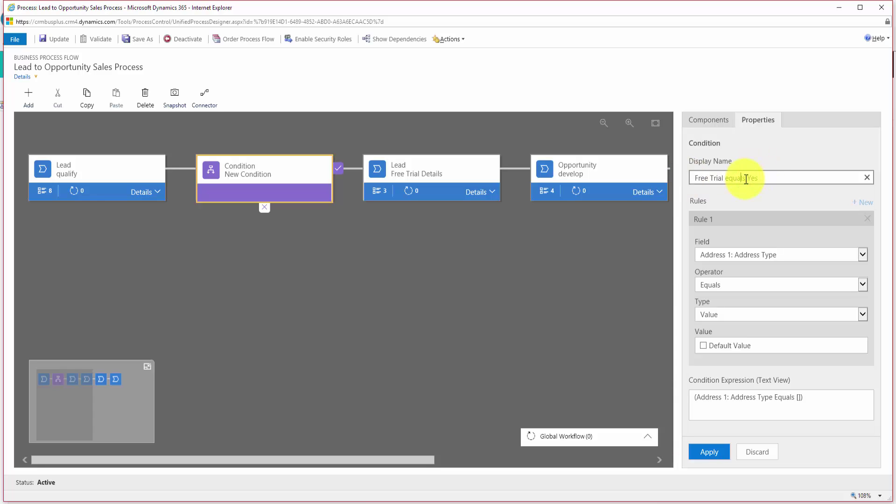
left_click(736, 256)
scroll(770, 333, "down", 5)
scroll(769, 334, "down", 2)
left_click(746, 425)
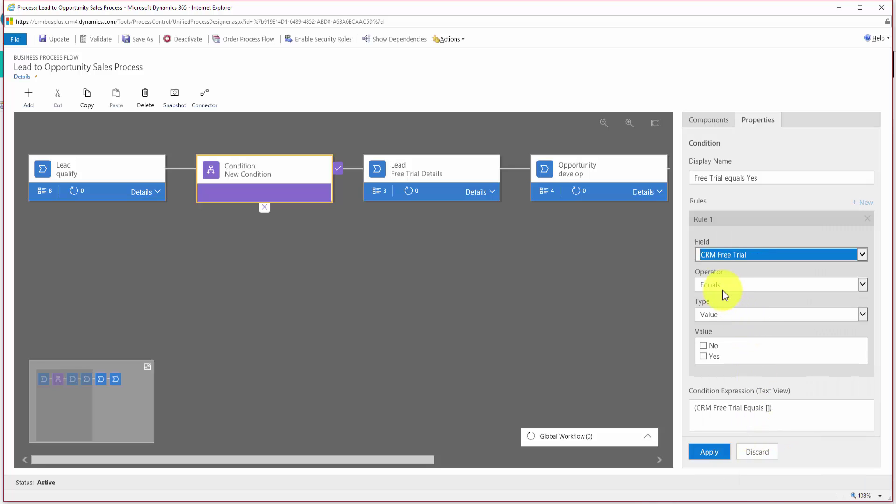
left_click(703, 356)
left_click(711, 451)
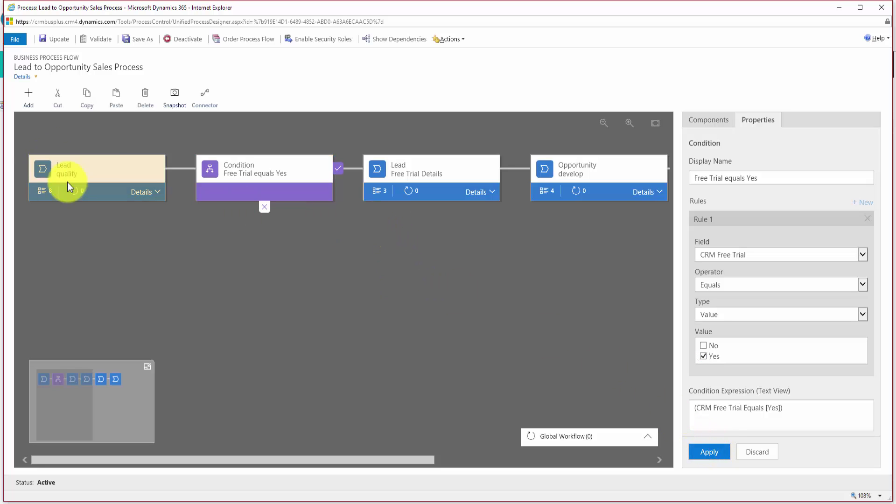
mouse_move(67, 182)
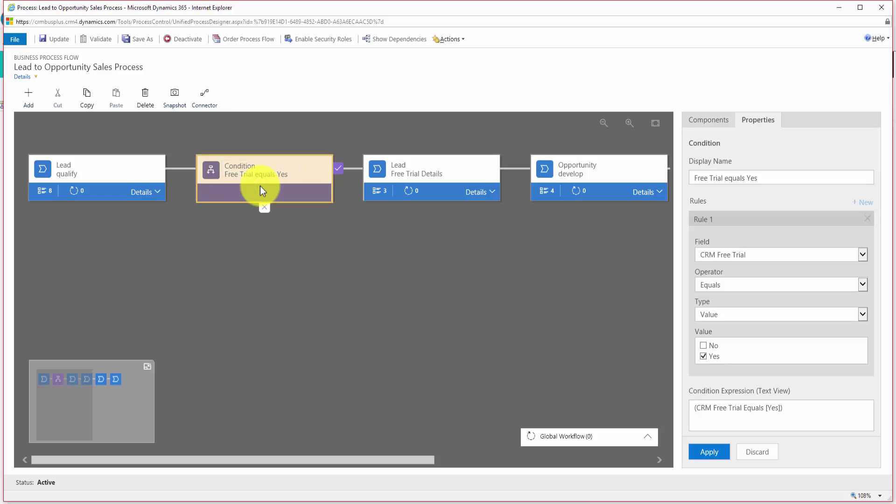
left_click(36, 105)
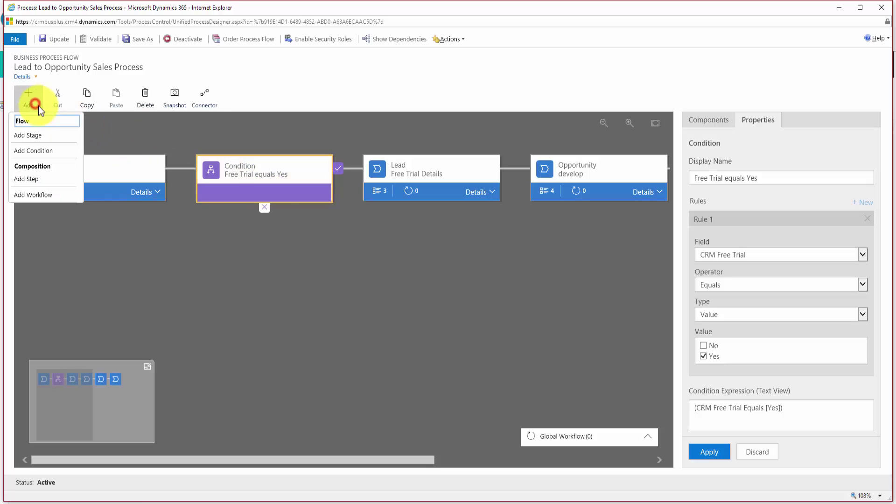
Step: Connect the Free Trial equals Yes condition's other branch to Opportunity develop and save the process
left_click(28, 101)
left_click(32, 134)
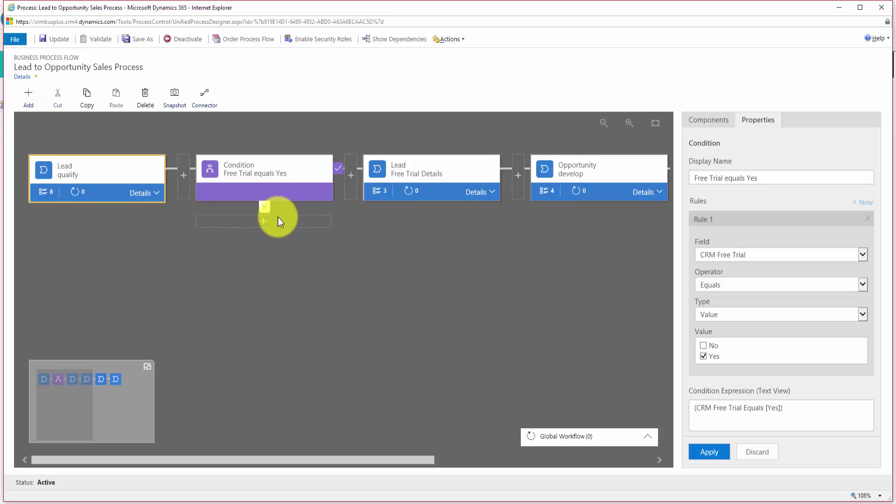
left_click(23, 96)
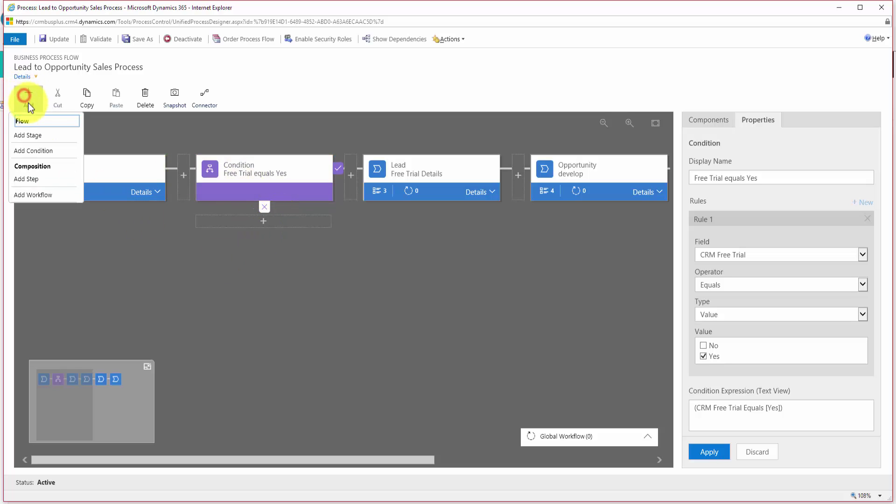
left_click(230, 161)
left_click(196, 112)
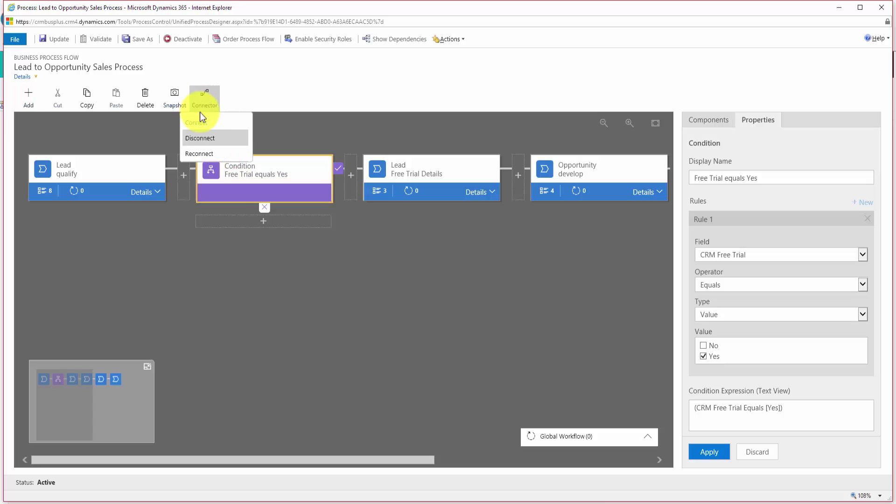
left_click(203, 151)
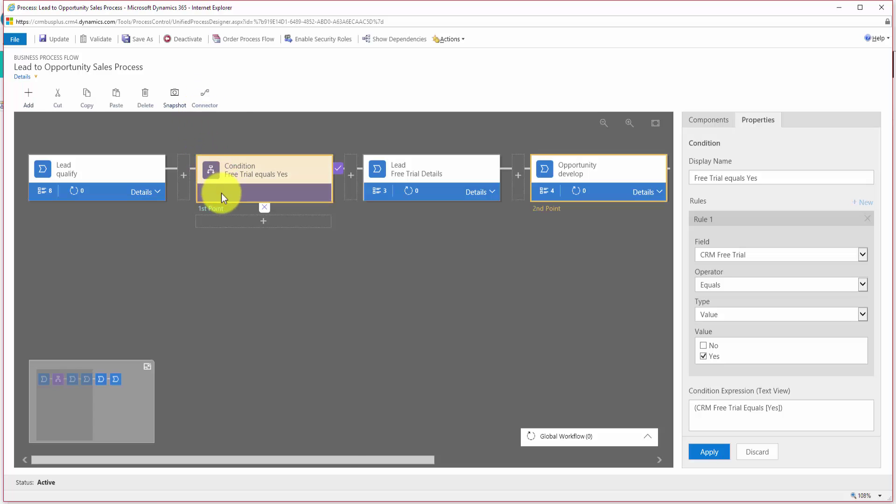
left_click_drag(367, 458, 383, 469)
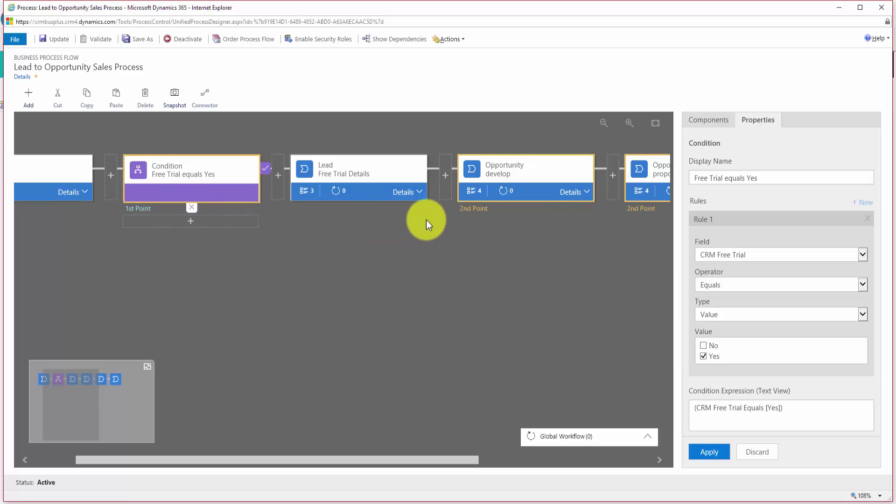
left_click_drag(471, 208, 471, 188)
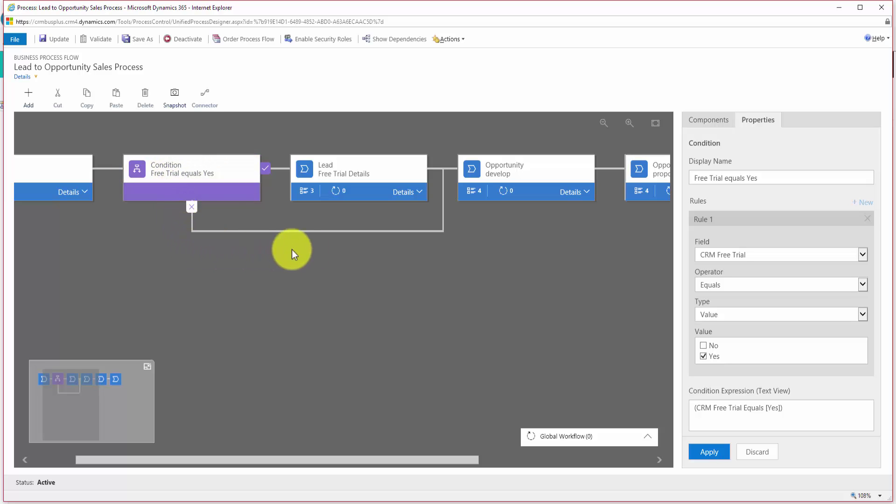
left_click(53, 40)
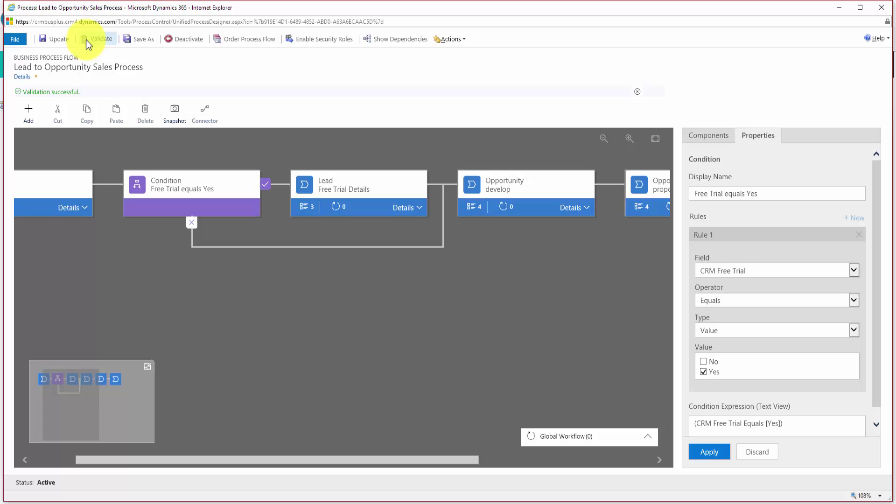
Step: Close the designer and open the test lead record from Sales > Leads
left_click(881, 7)
left_click(176, 17)
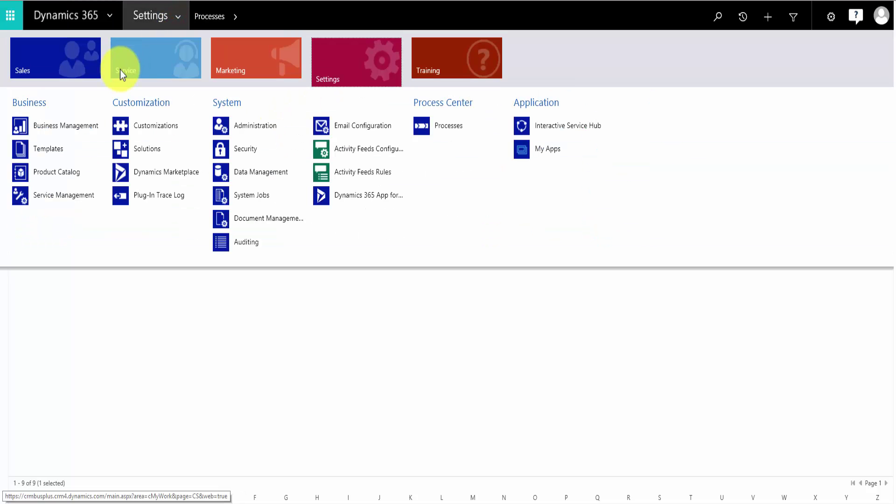
left_click(68, 66)
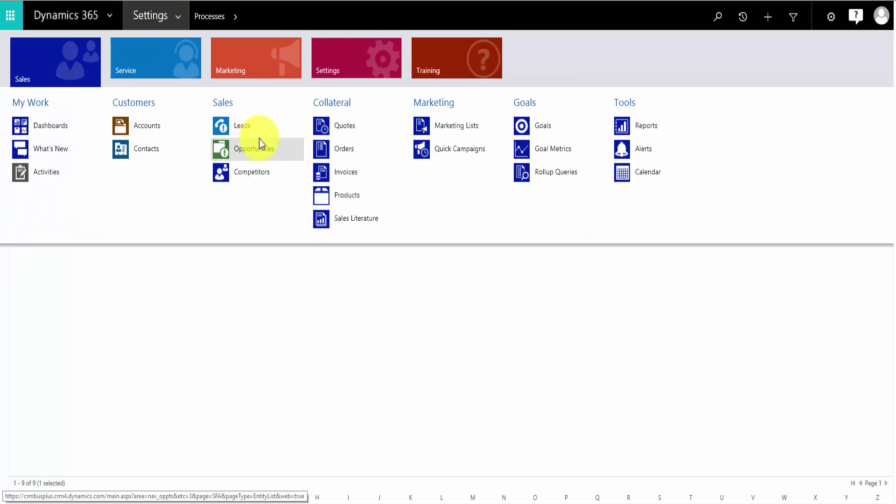
left_click(258, 127)
double_click(235, 120)
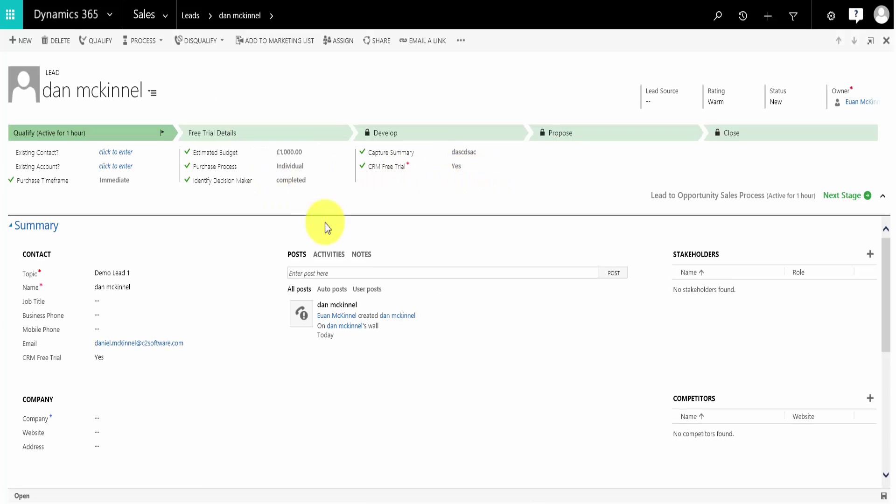
Step: Review the lead's Free Trial Details stage, then set CRM Free Trial to No
left_click(267, 136)
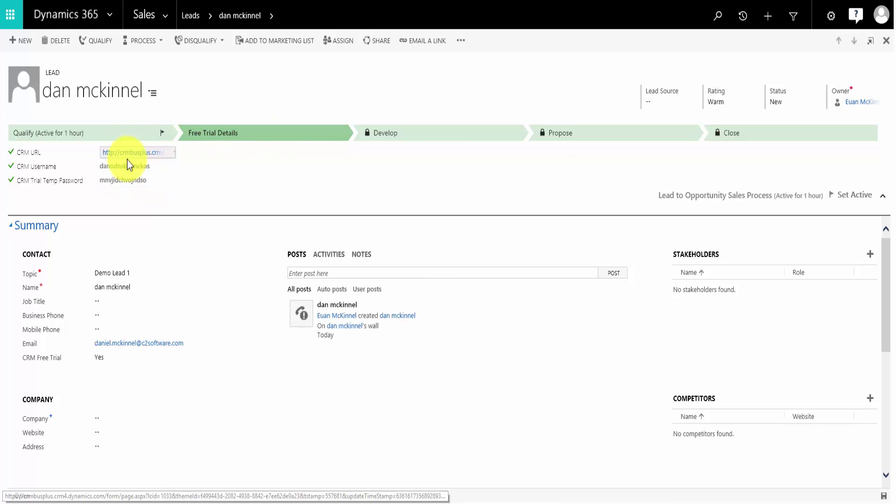
left_click(128, 136)
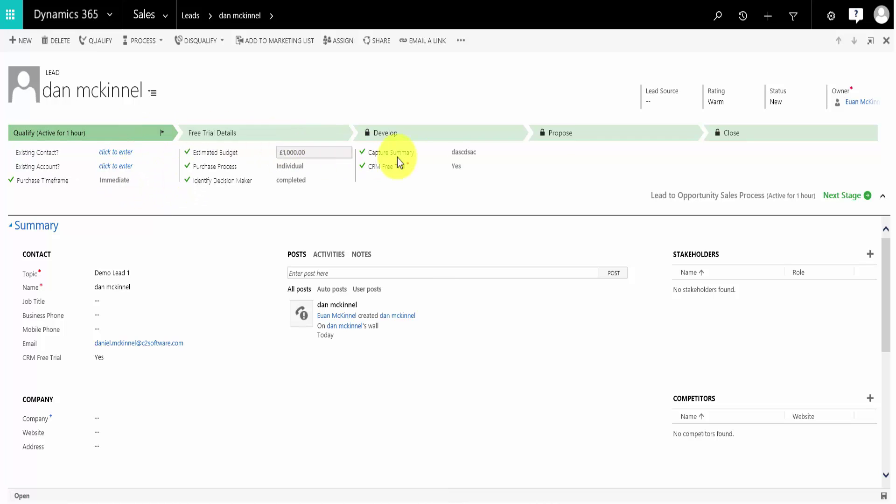
left_click(461, 168)
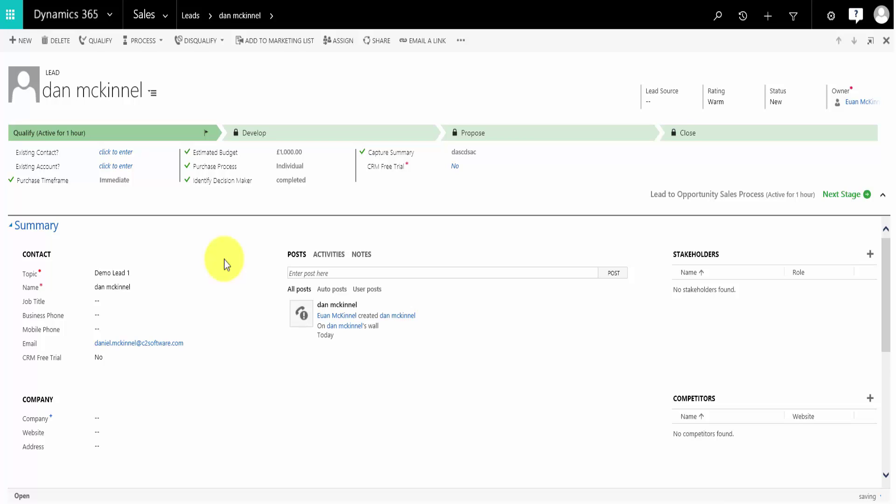
Step: Reopen Lead to Opportunity Sales Process from Settings > Processes and show the qualify stage's eight steps
left_click(164, 17)
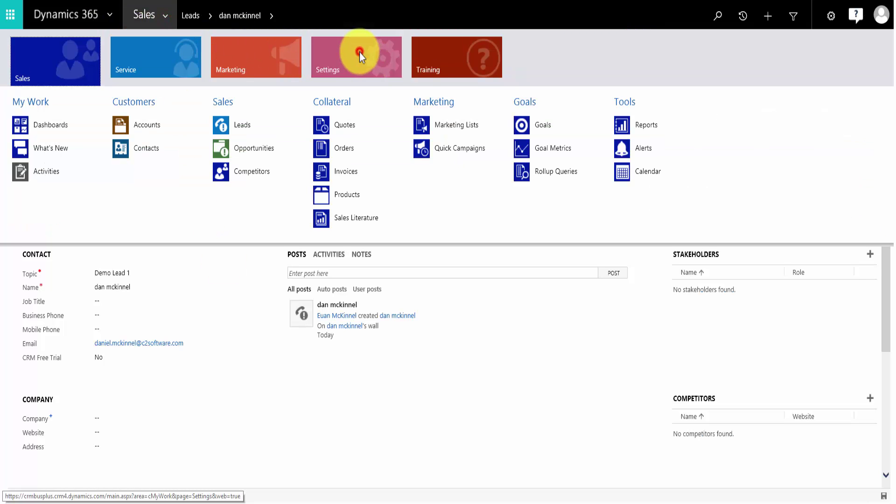
left_click(359, 53)
left_click(461, 125)
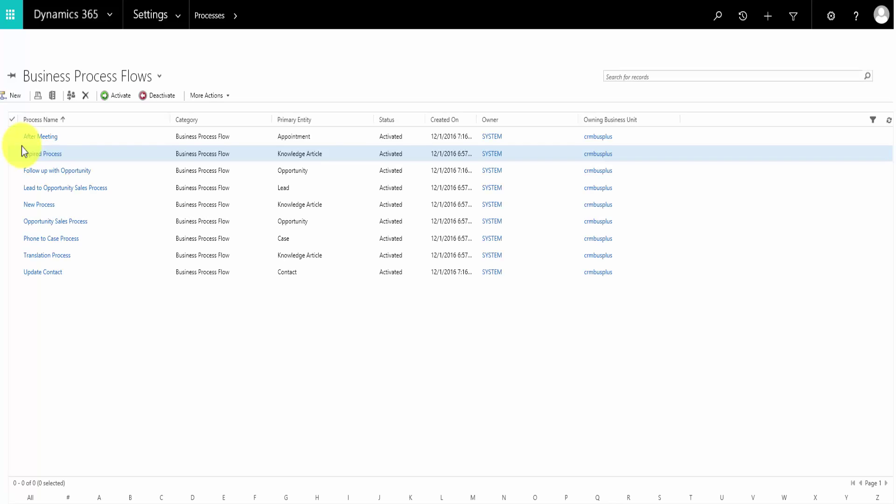
left_click(125, 151)
double_click(125, 151)
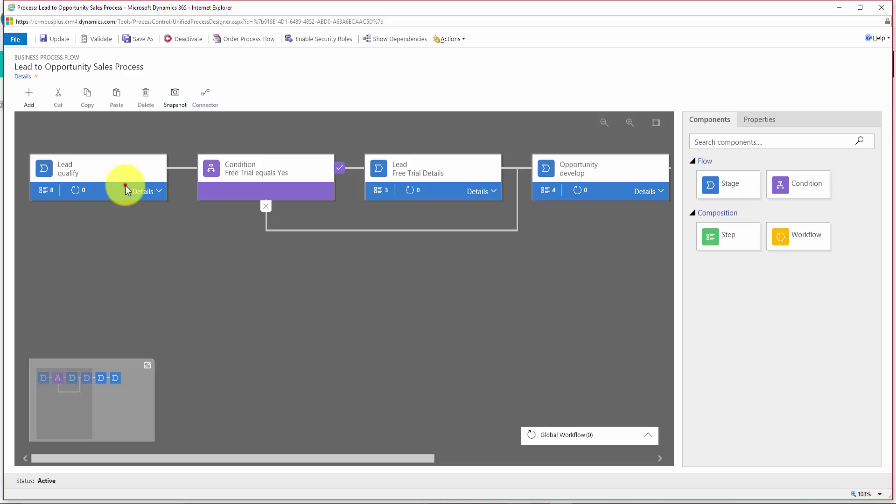
left_click(125, 186)
left_click_drag(159, 228, 159, 269)
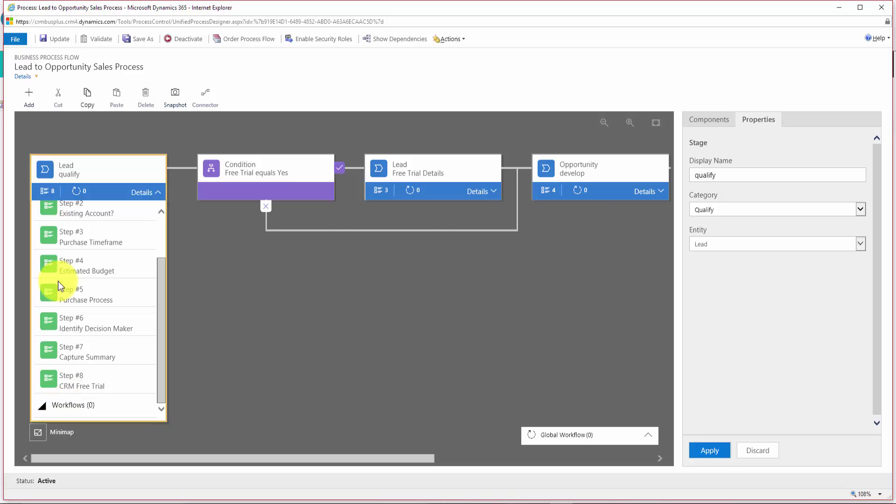
Step: Drop a new Lead workflow item into the qualify stage, set to trigger on Stage Exit
left_click(31, 101)
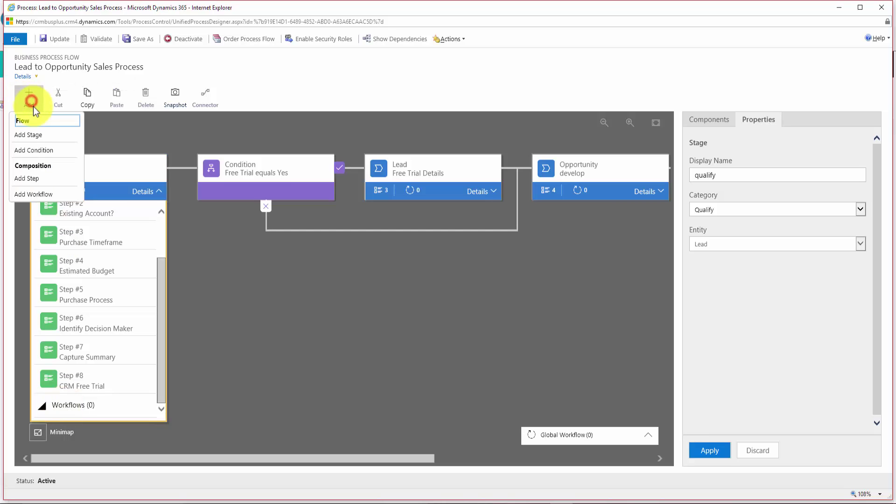
left_click(38, 176)
left_click(91, 393)
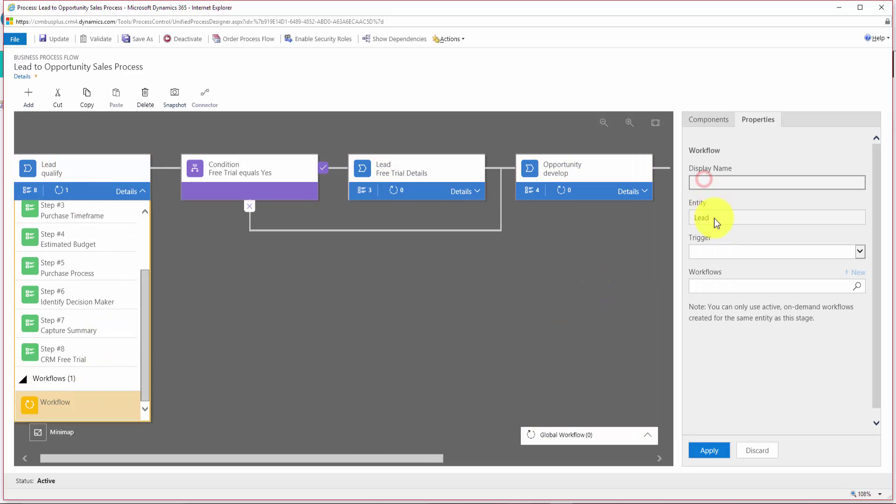
left_click(860, 252)
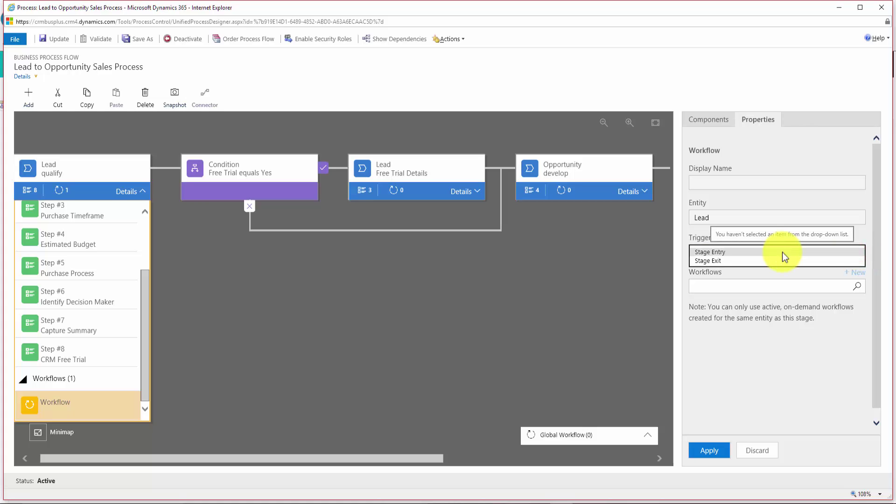
left_click(759, 261)
left_click(752, 285)
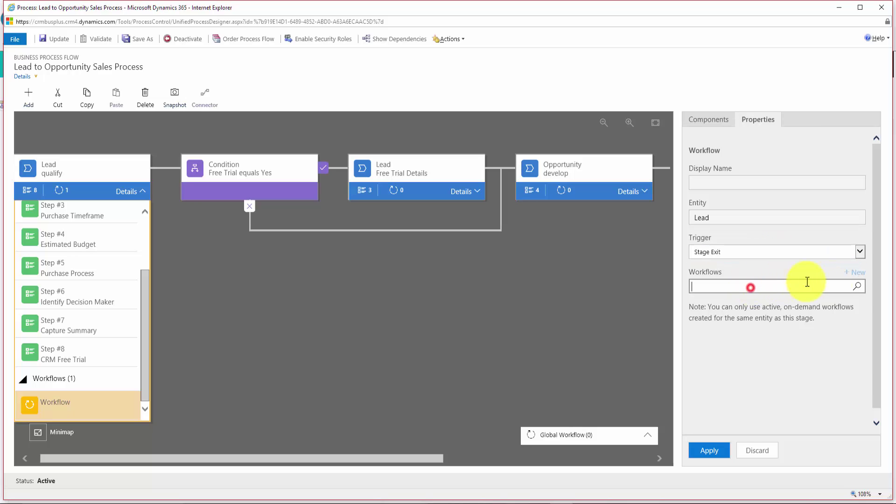
left_click(860, 287)
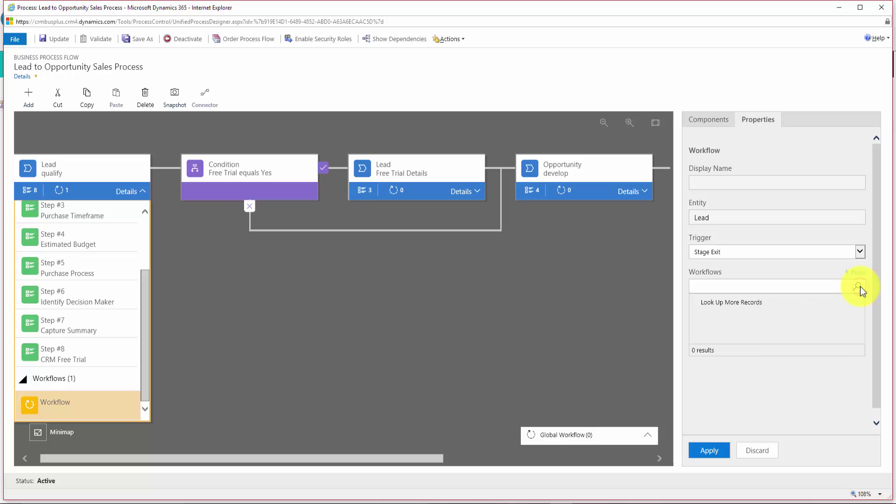